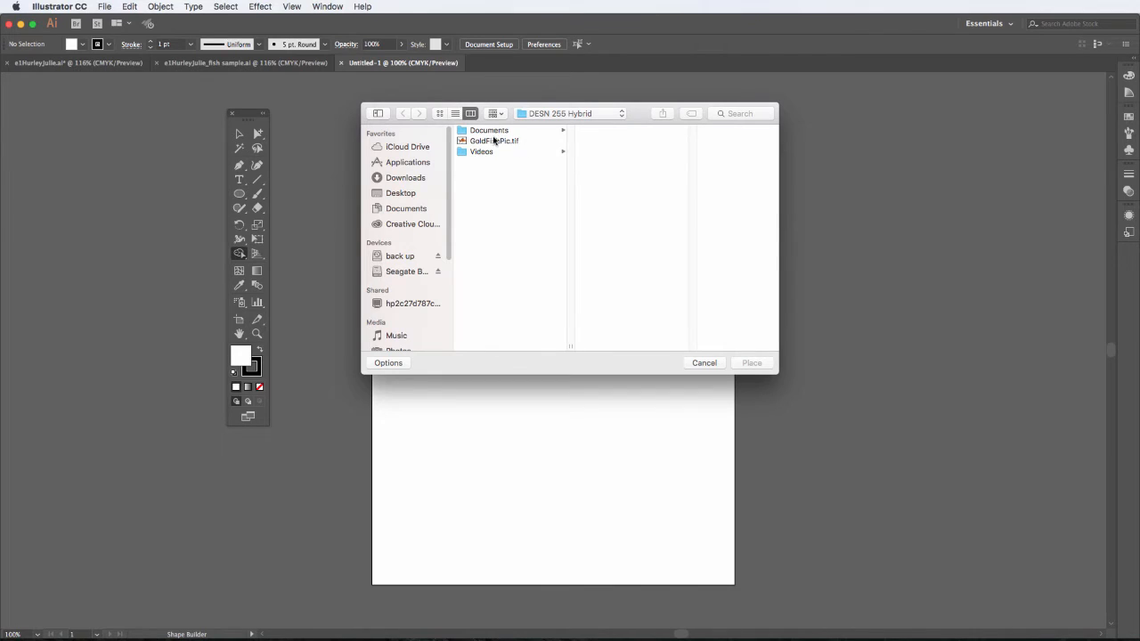
Step: Place GoldFishPic.tif on the artboard, sized to about 6 in wide by 4.7 in high
left_click(494, 142)
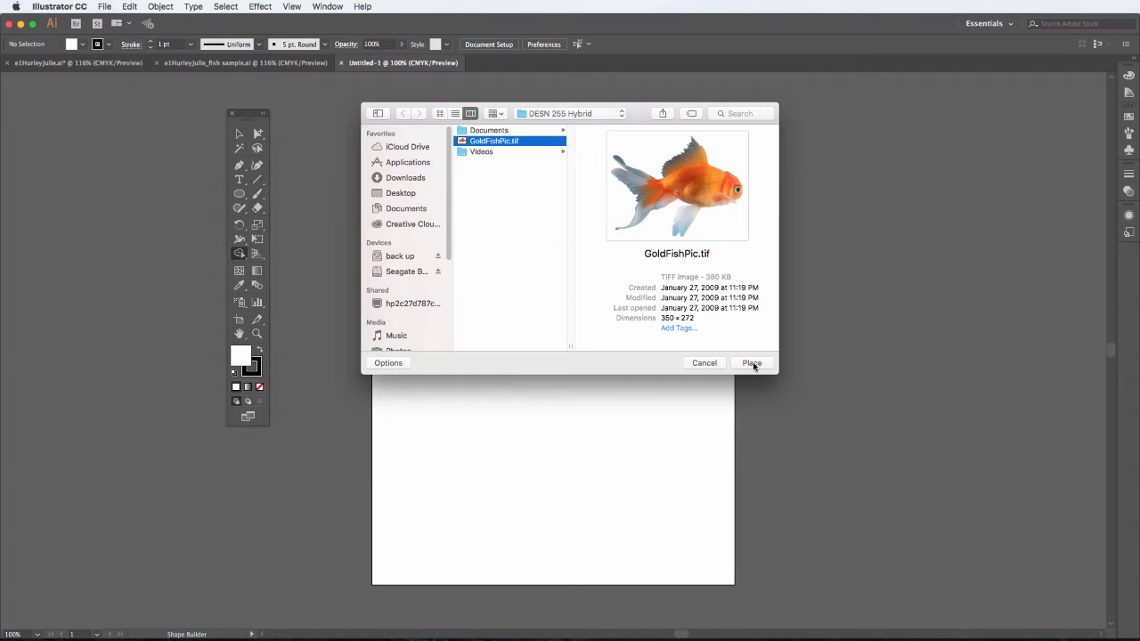
left_click(752, 363)
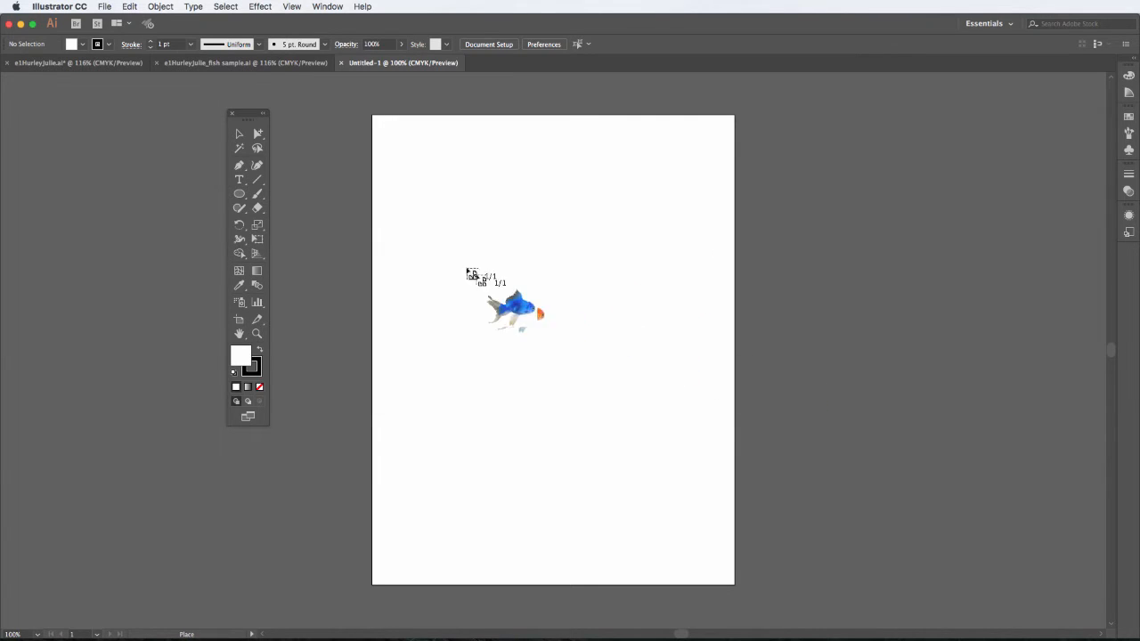
left_click_drag(418, 197, 678, 479)
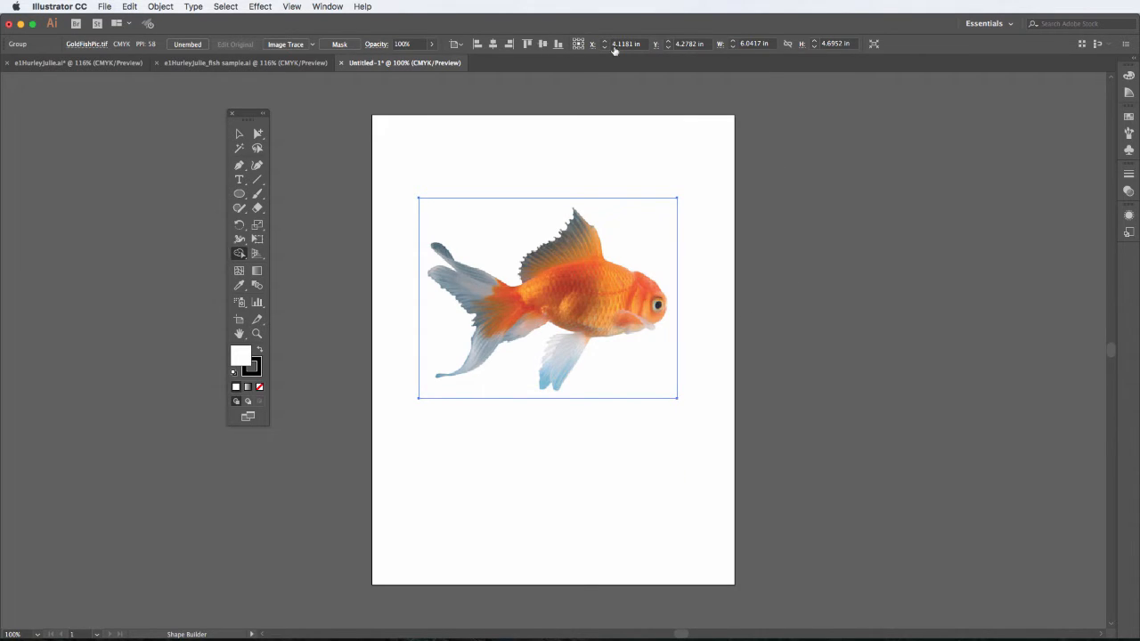
Step: Apply Image Trace to the placed goldfish photo and open the Image Trace panel beside the artboard
left_click(288, 45)
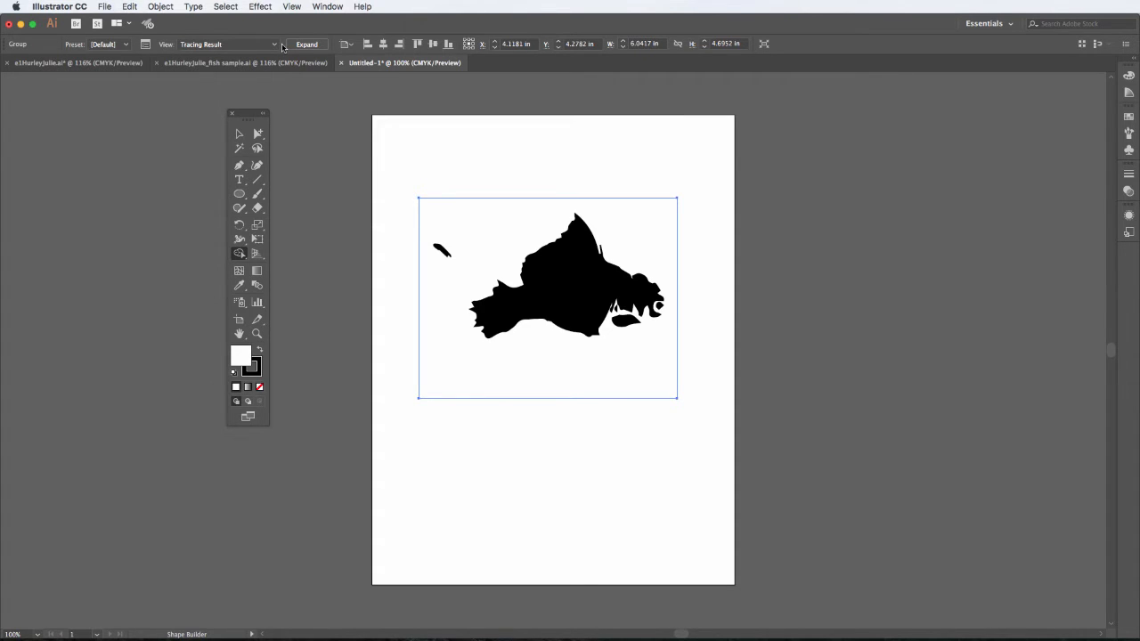
left_click(147, 49)
mouse_move(167, 102)
left_mouse_down()
mouse_move(519, 170)
mouse_move(821, 158)
left_mouse_up()
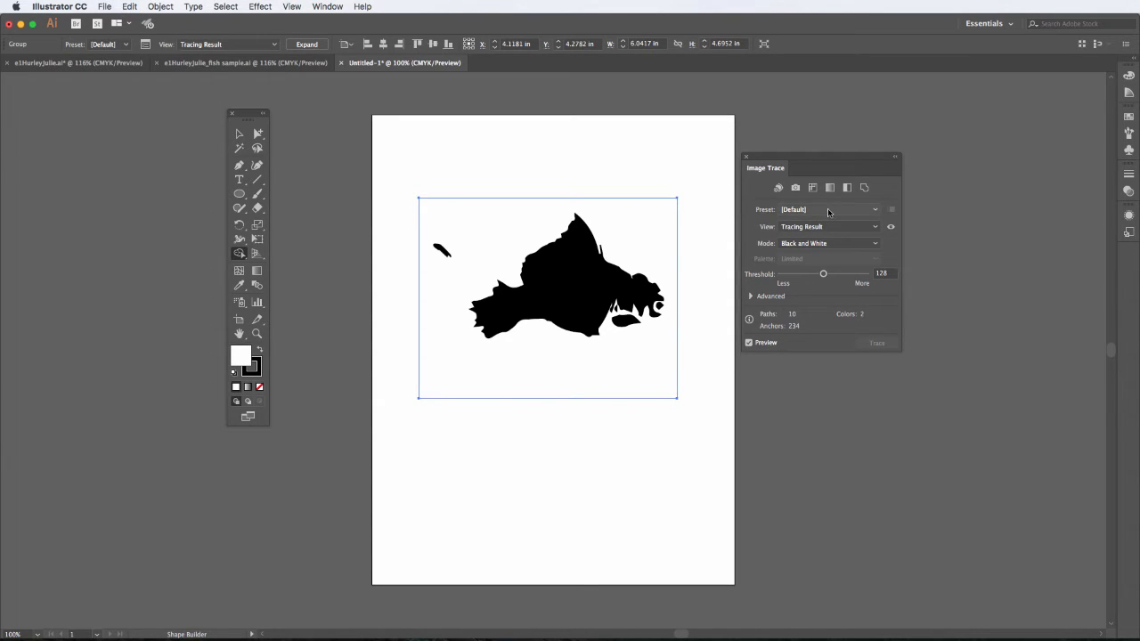
Step: Try the 3 Colors, 6 Colors and 16 Colors trace presets on the goldfish
left_click(876, 212)
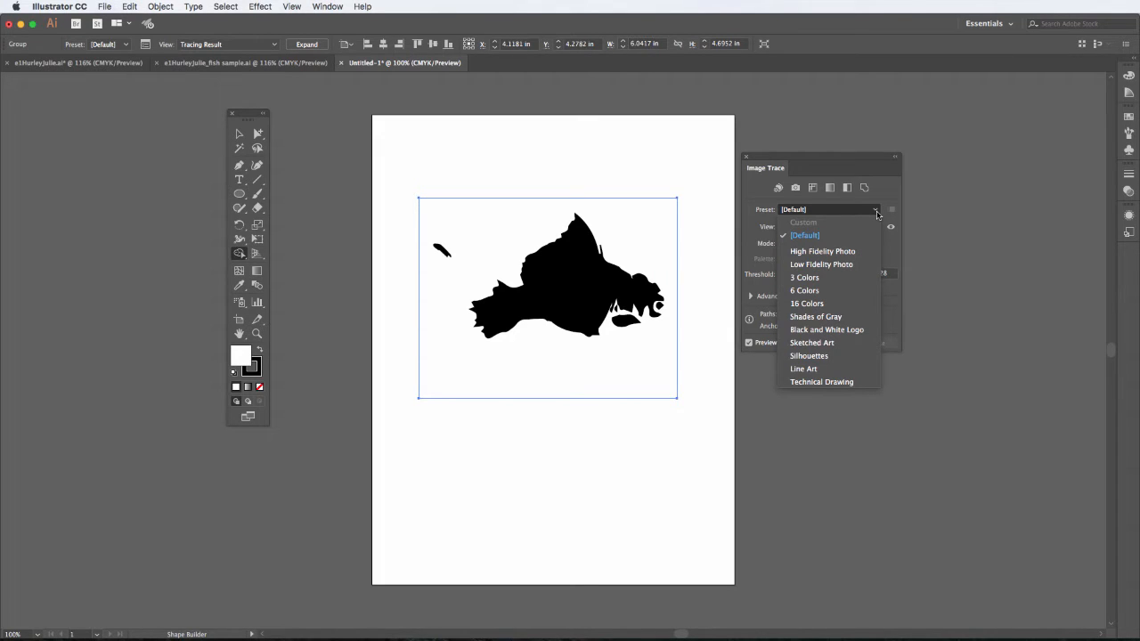
left_click(846, 278)
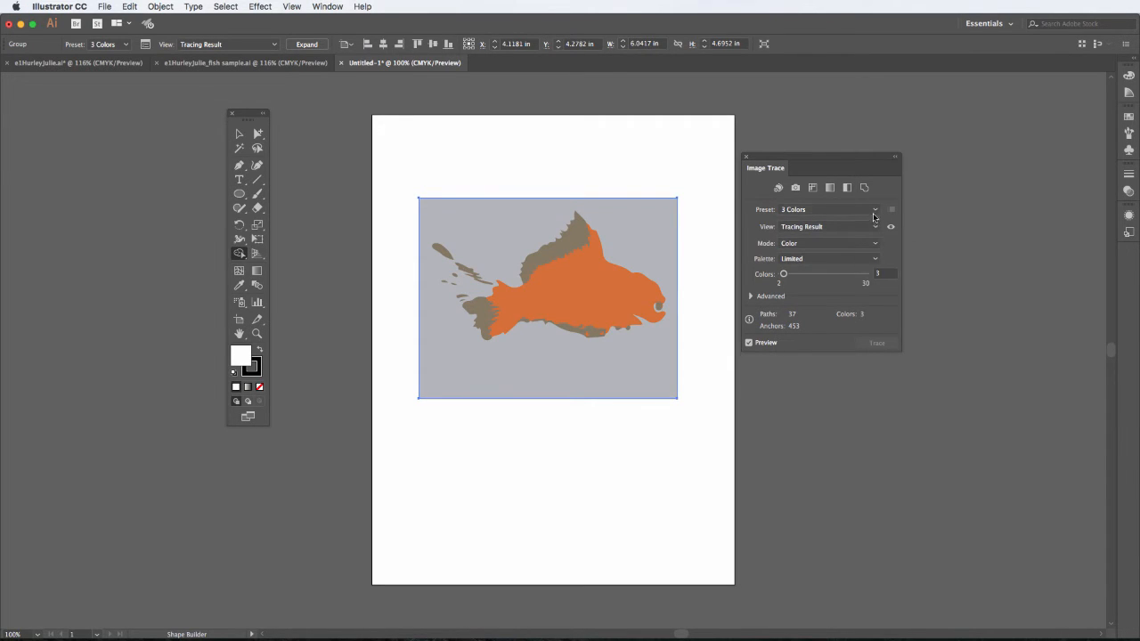
left_click(833, 209)
left_click(855, 290)
left_click(876, 211)
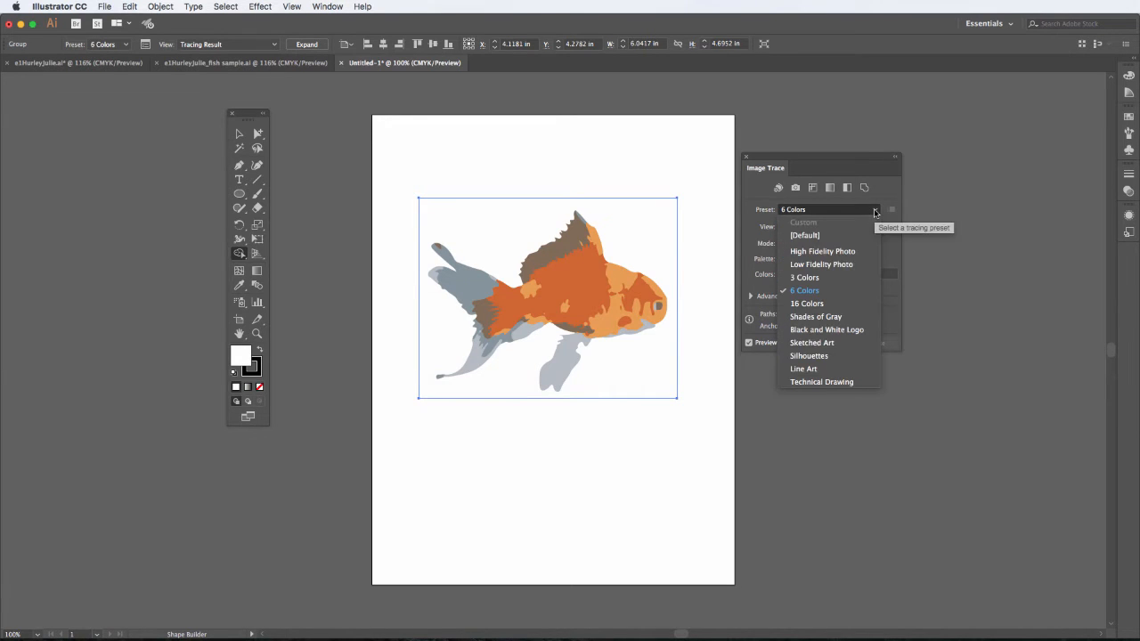
left_click(852, 304)
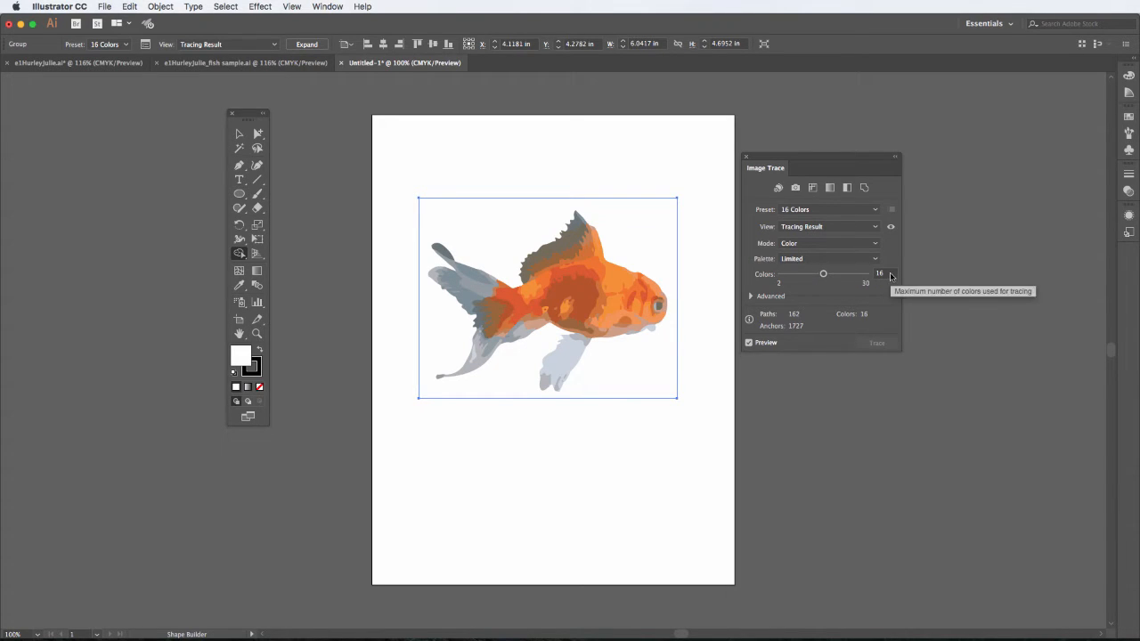
Step: Set the trace's Colors to 12, then lower it to 8 with the slider
left_click(881, 274)
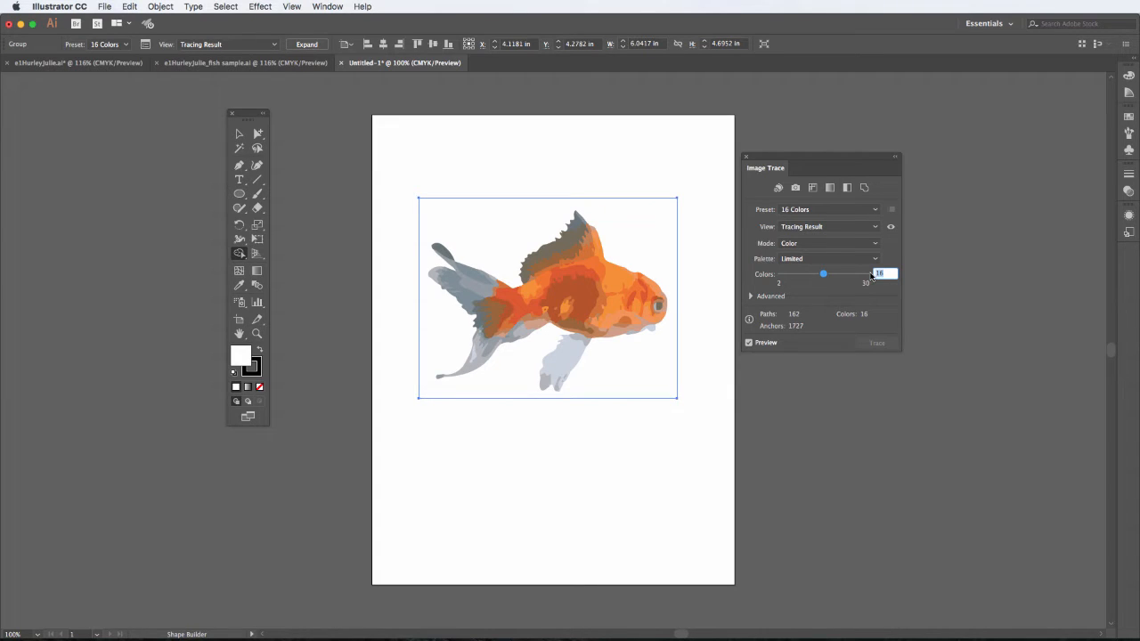
type("12")
key("Return")
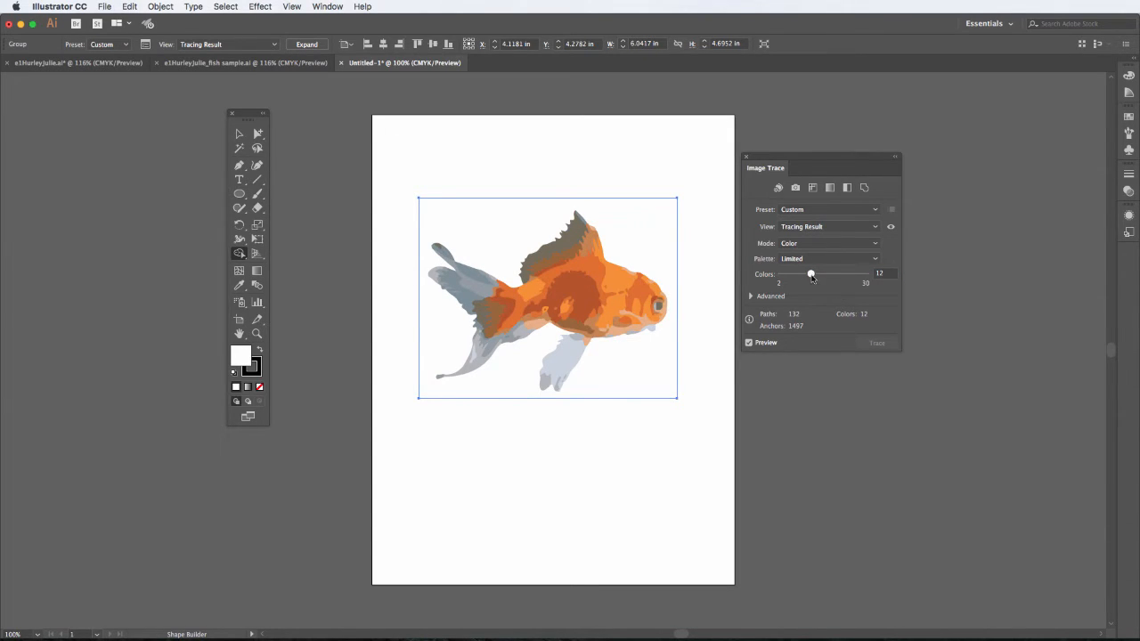
left_click_drag(810, 273, 799, 278)
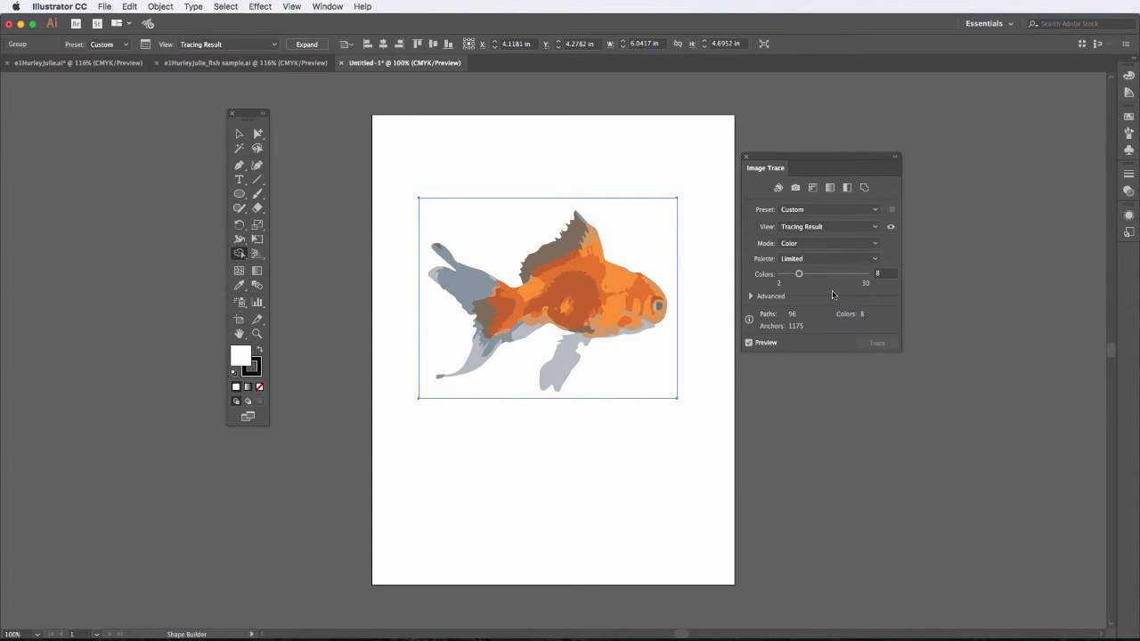
Step: Try the Shades of Gray and Black and White Logo presets, raising the threshold to 225
left_click(873, 211)
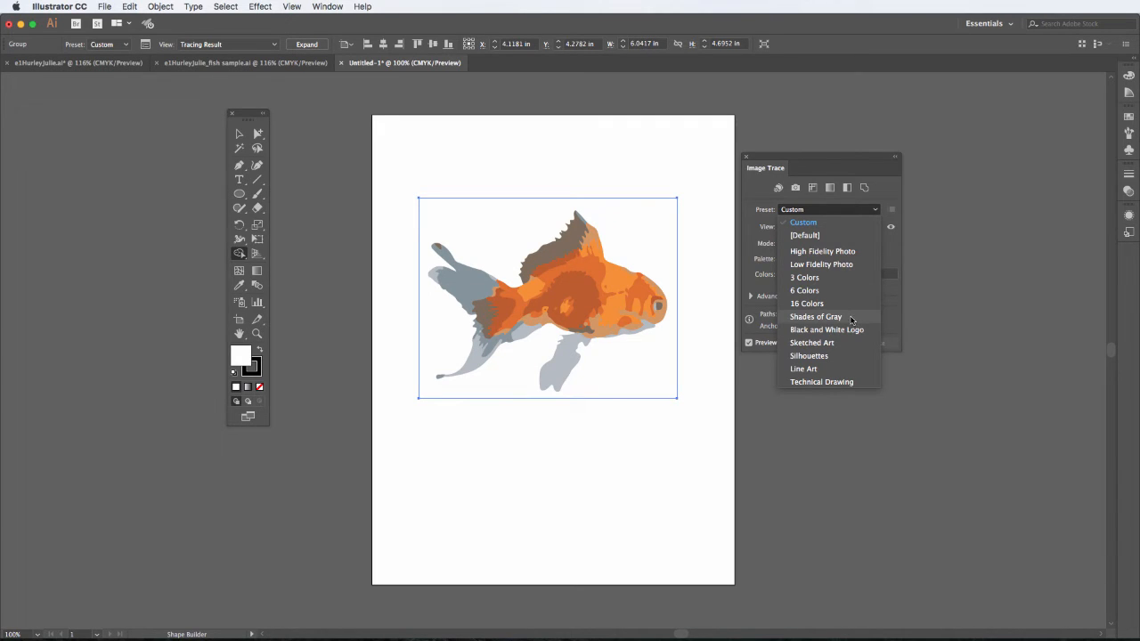
left_click(816, 317)
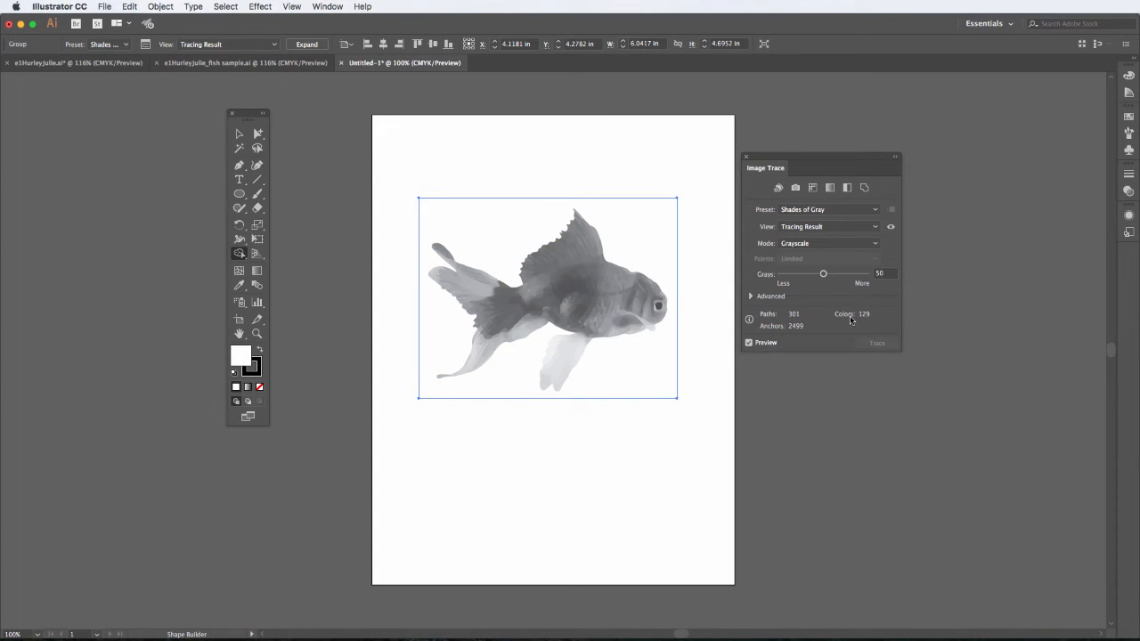
left_click(876, 212)
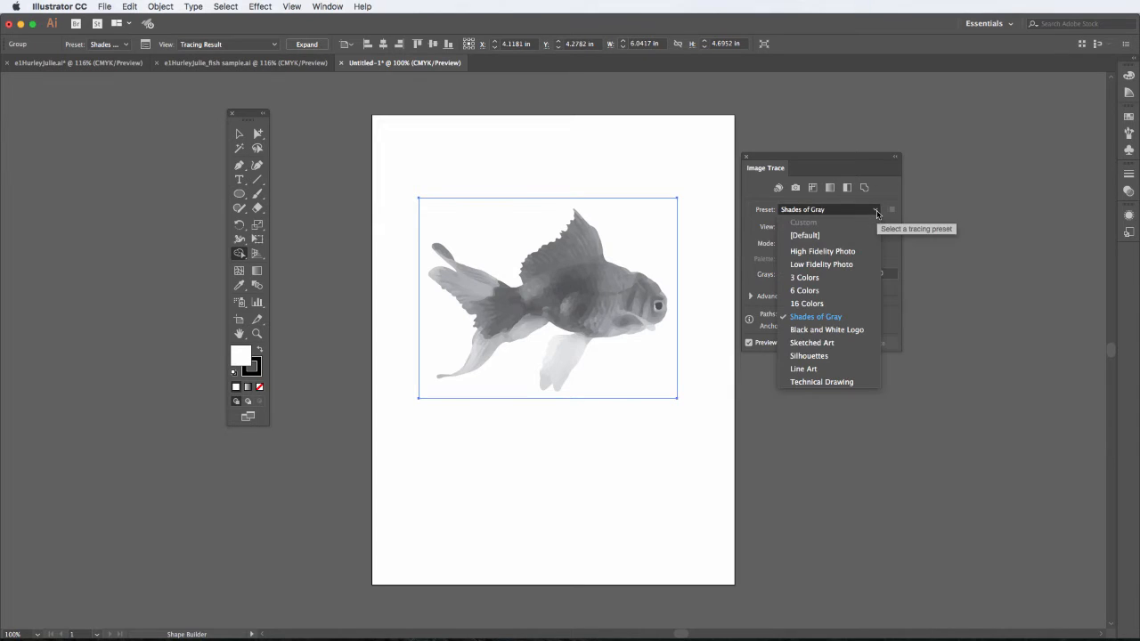
left_click(842, 329)
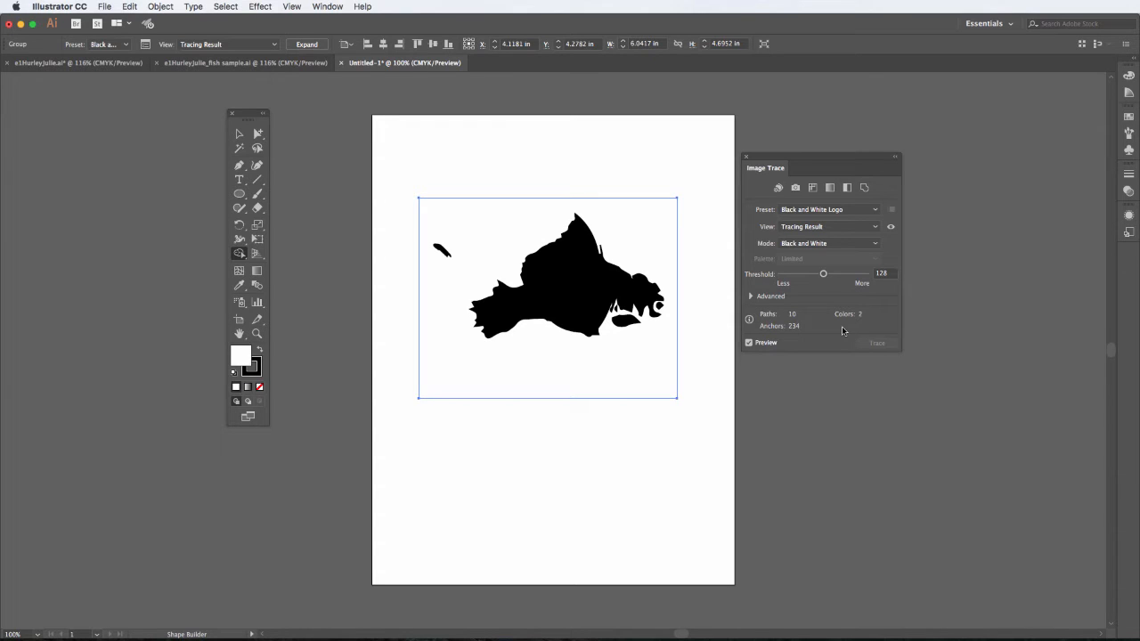
mouse_move(825, 274)
left_mouse_down()
mouse_move(802, 275)
mouse_move(853, 276)
left_mouse_up()
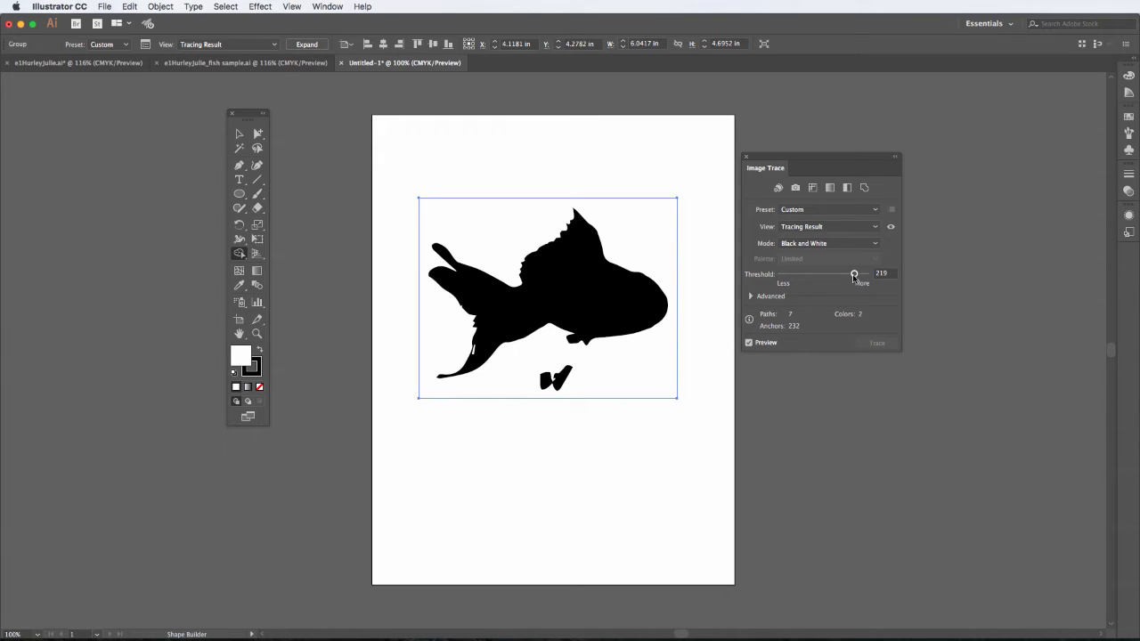
left_click_drag(853, 277, 856, 277)
Step: Try the Silhouettes preset and lower its threshold to 202
left_click(875, 210)
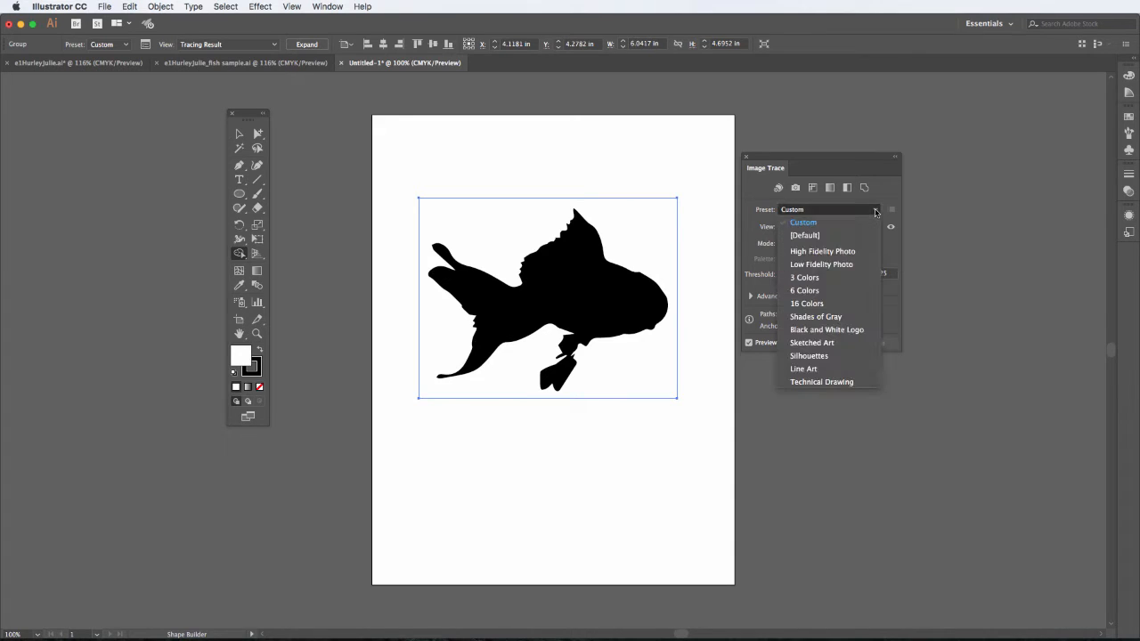
left_click(839, 356)
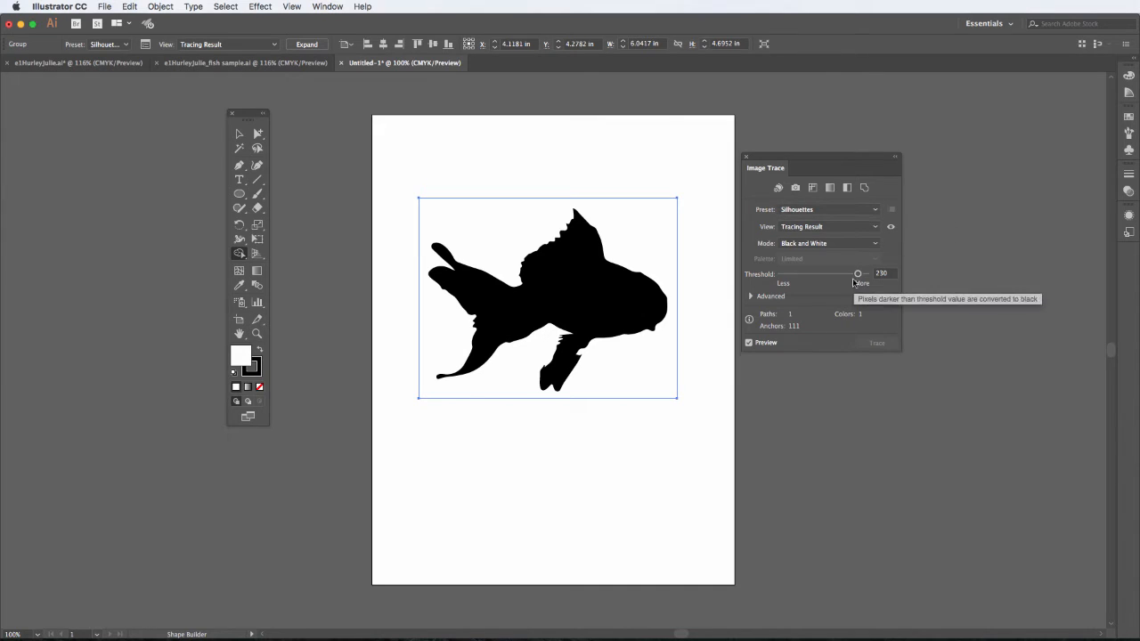
left_click_drag(857, 274, 849, 276)
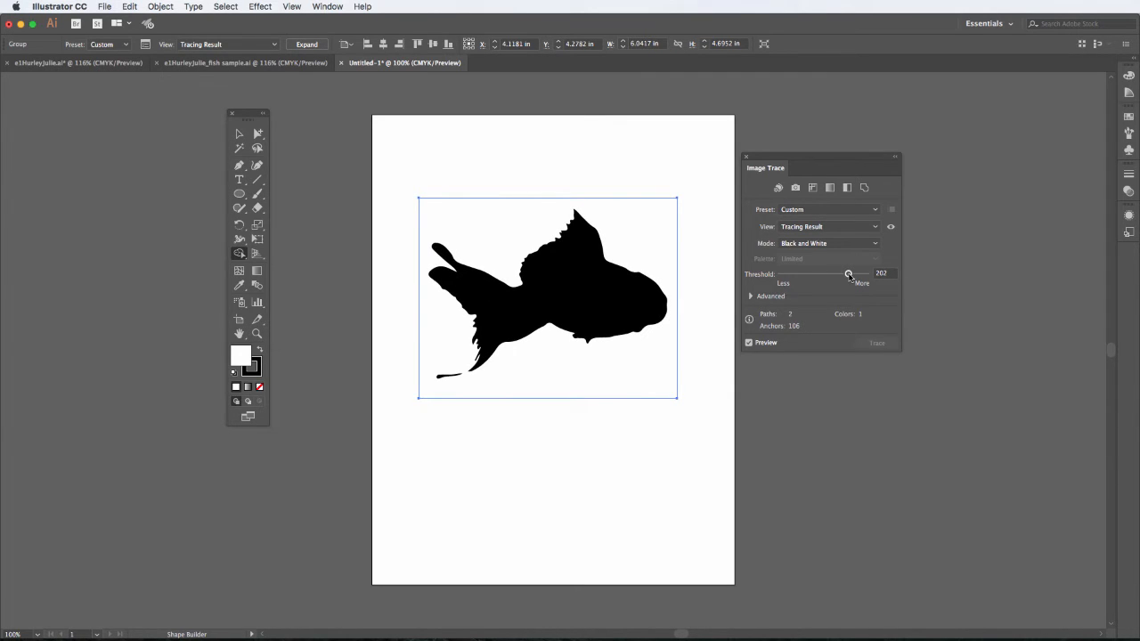
Step: Switch the trace preset to 6 Colors
left_click(874, 211)
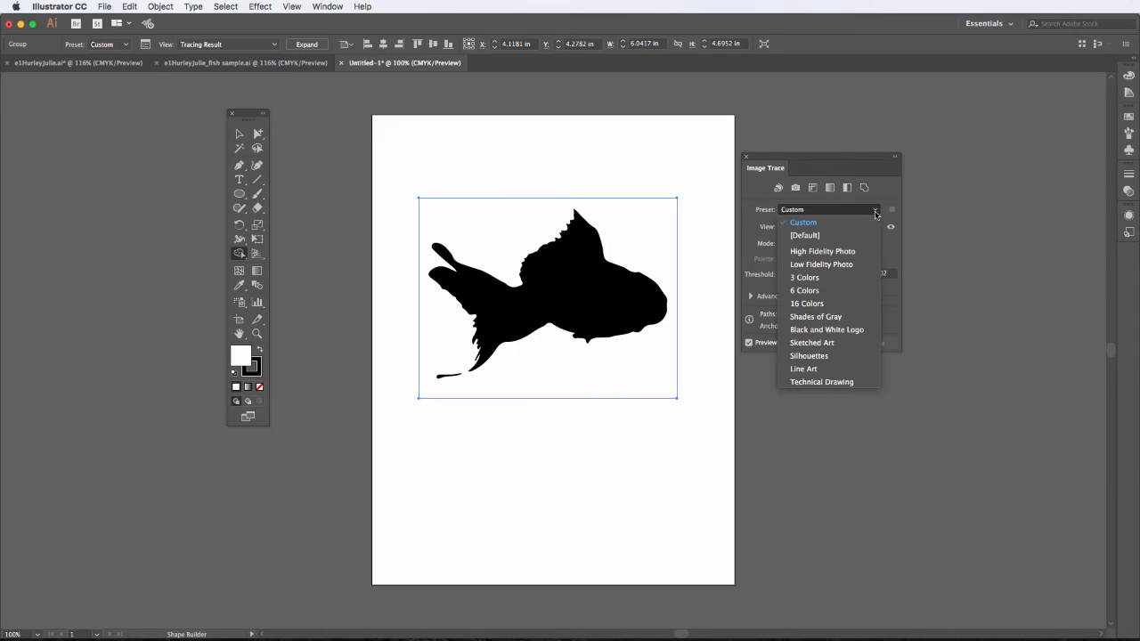
left_click(851, 291)
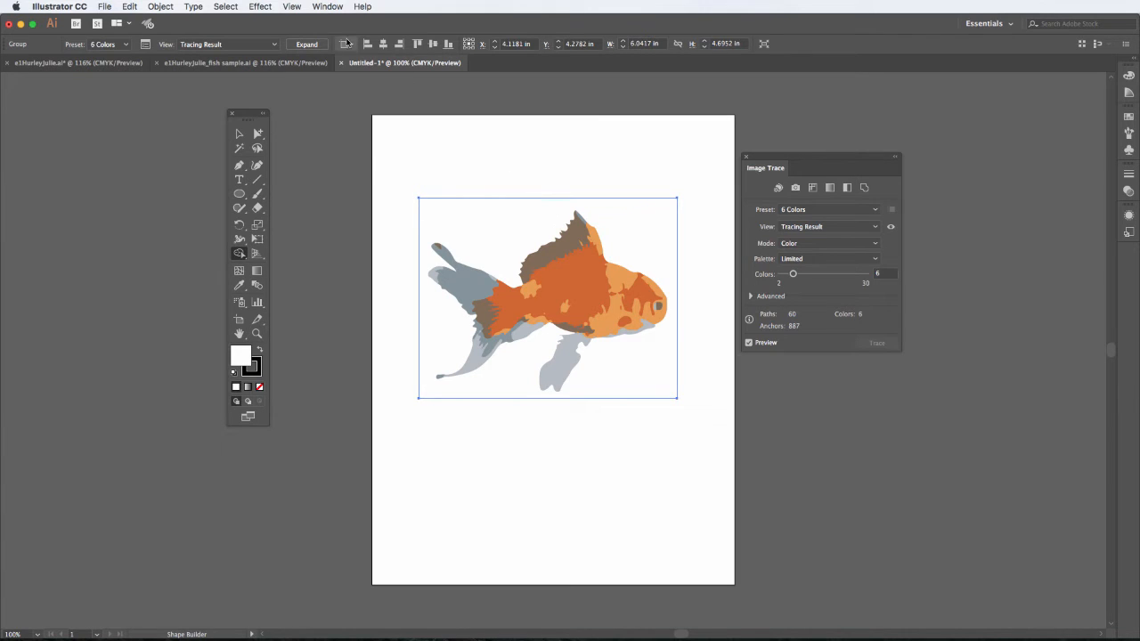
Step: Switch the document to Outline view and back to Preview to inspect the trace
left_click(294, 7)
left_click(293, 20)
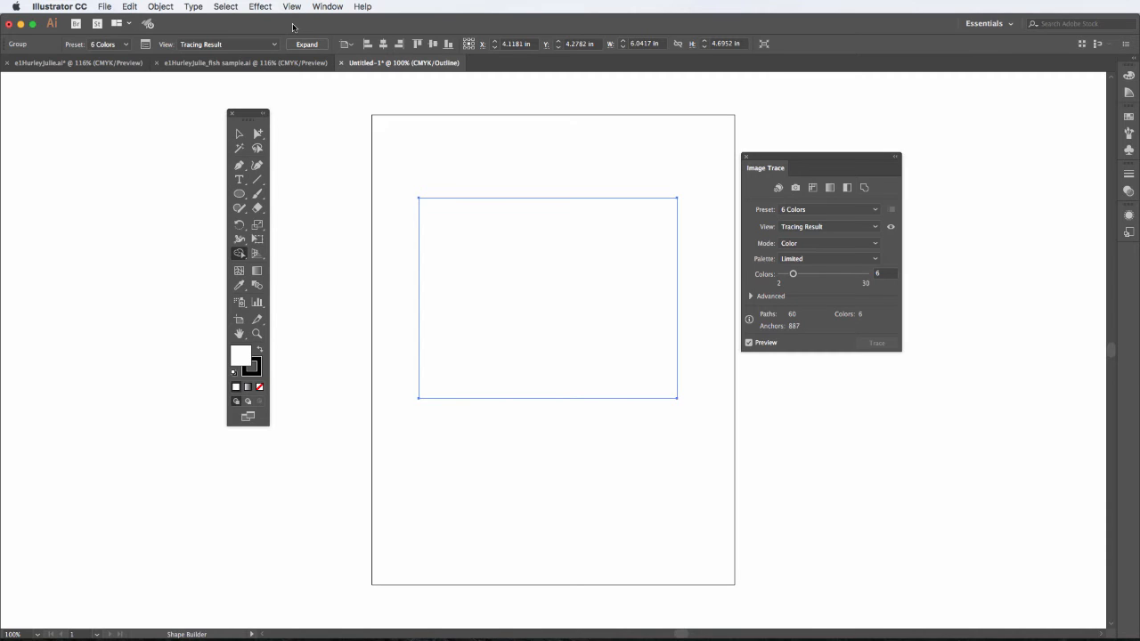
left_click(286, 7)
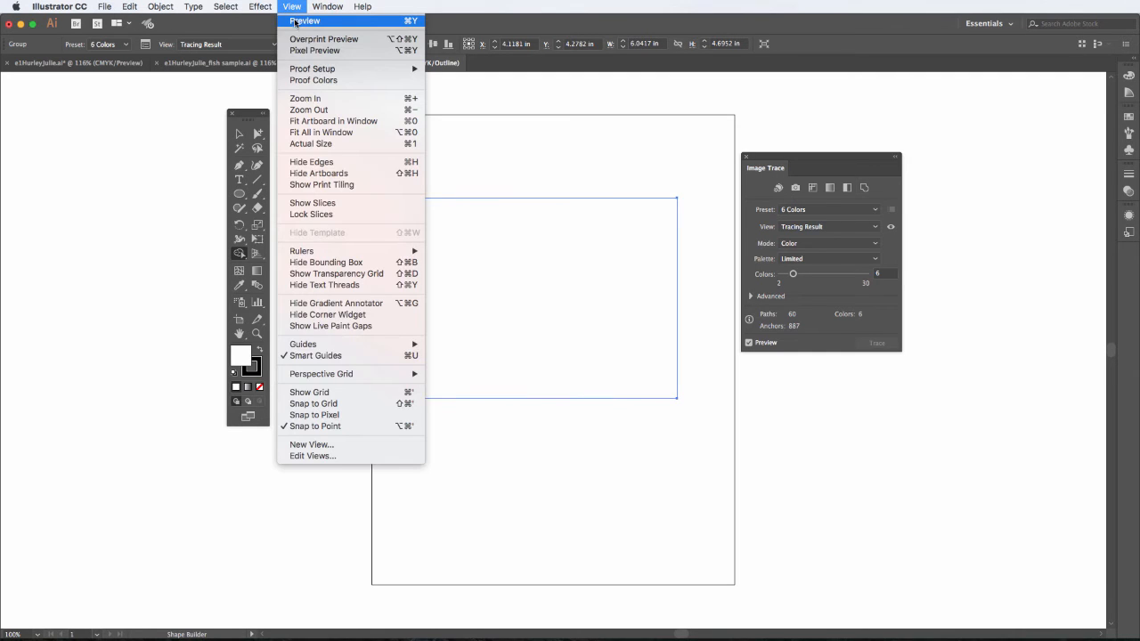
left_click(296, 21)
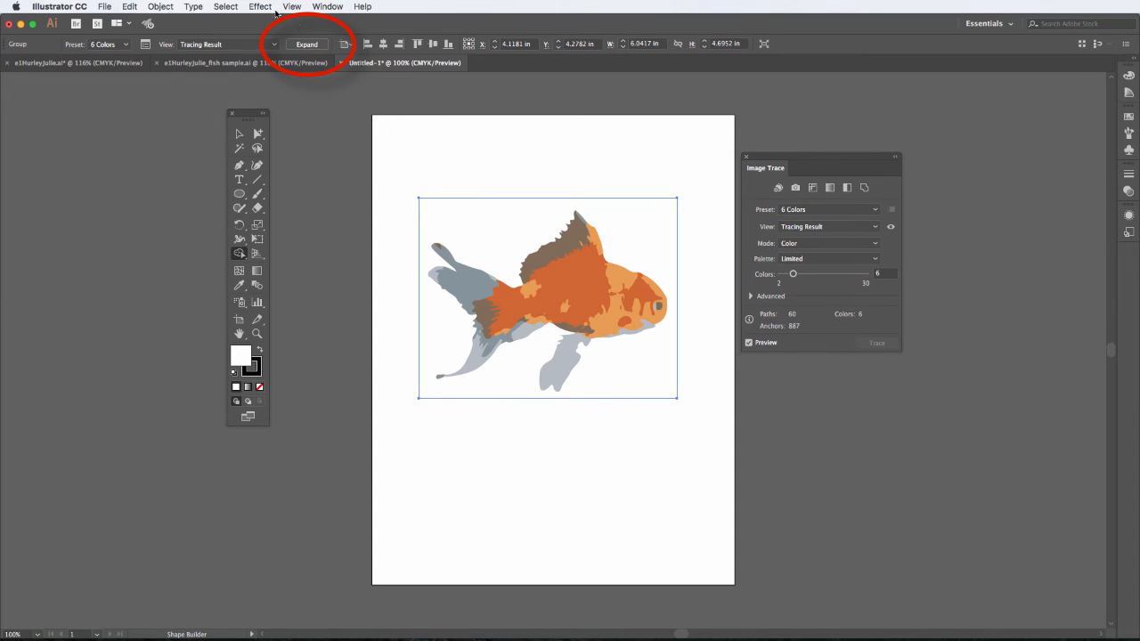
Step: Expand the tracing into editable paths and delete the white background shape behind the fish
left_click(305, 45)
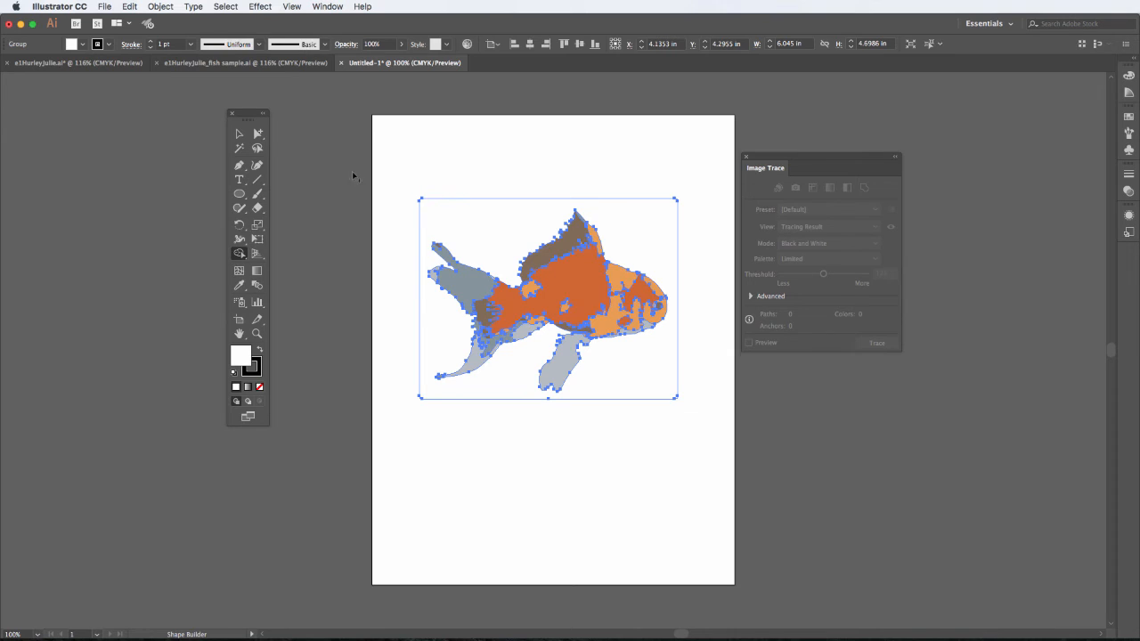
left_click(257, 135)
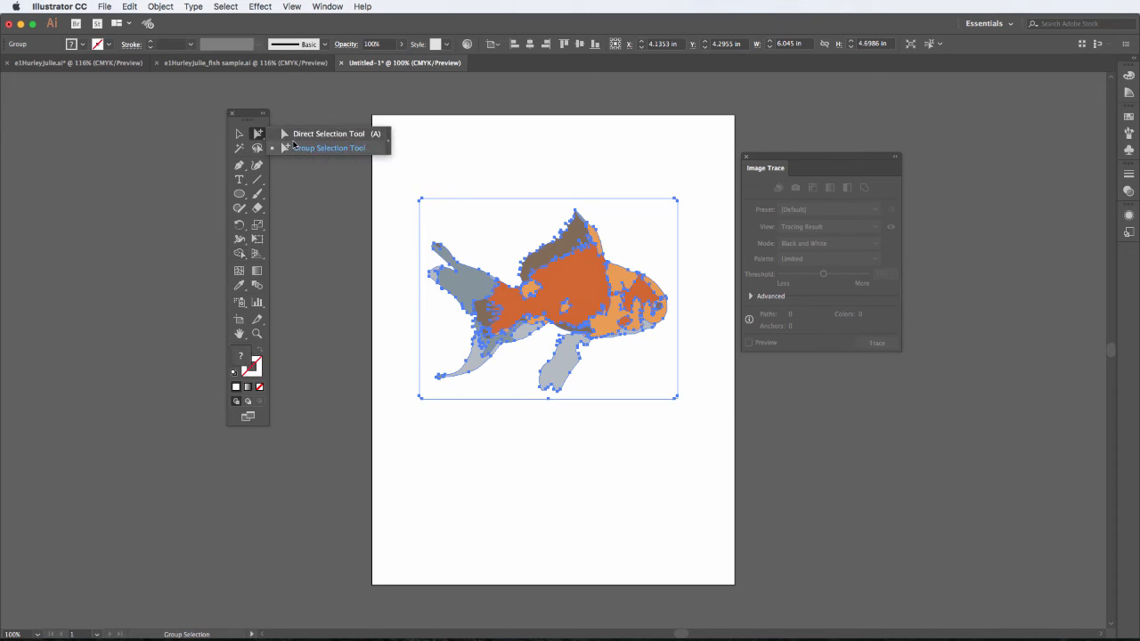
left_click(301, 135)
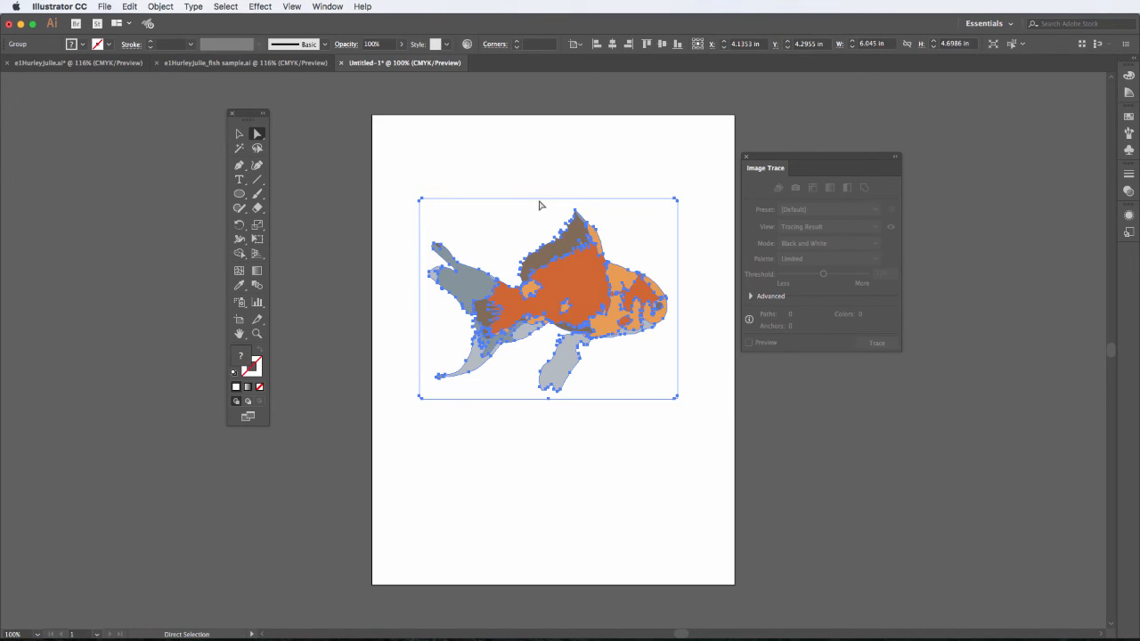
left_click(616, 179)
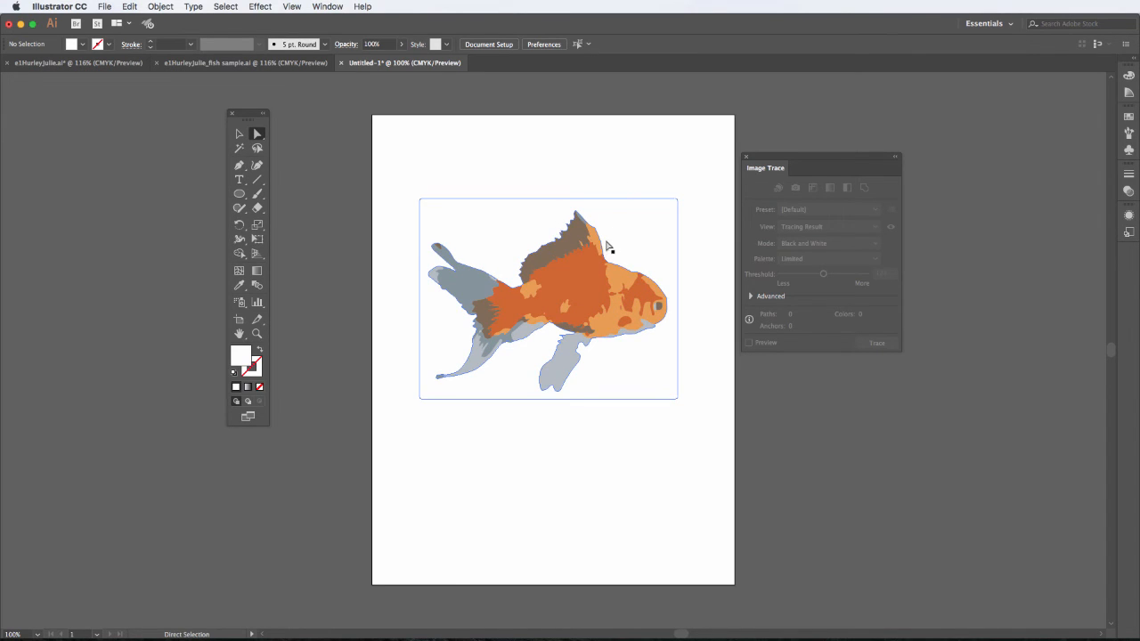
left_click(530, 231)
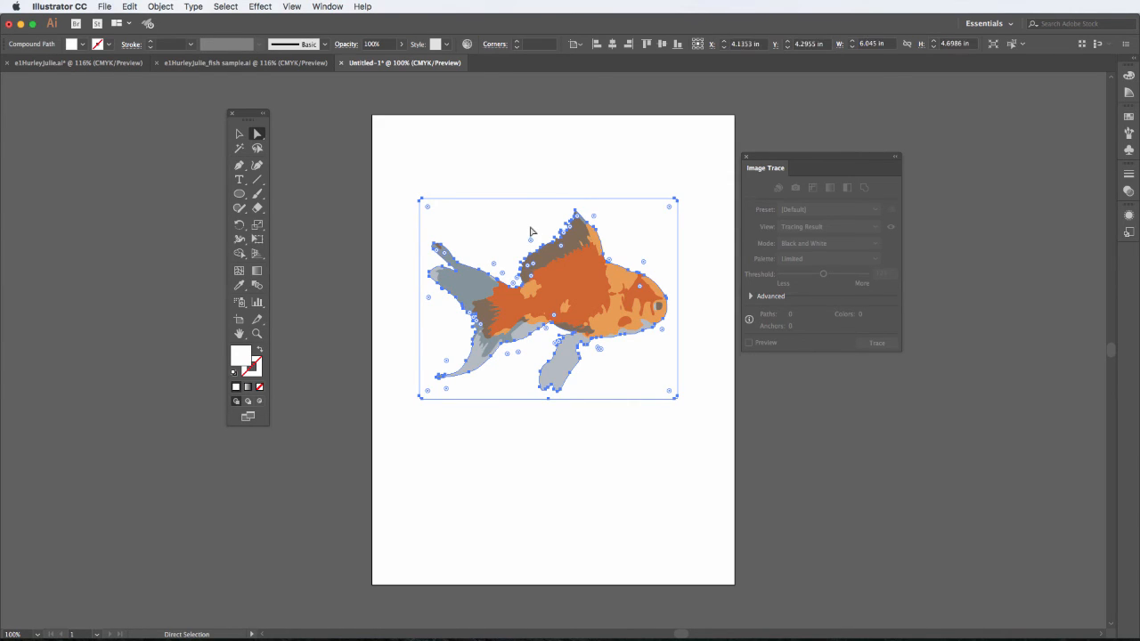
left_click(530, 232)
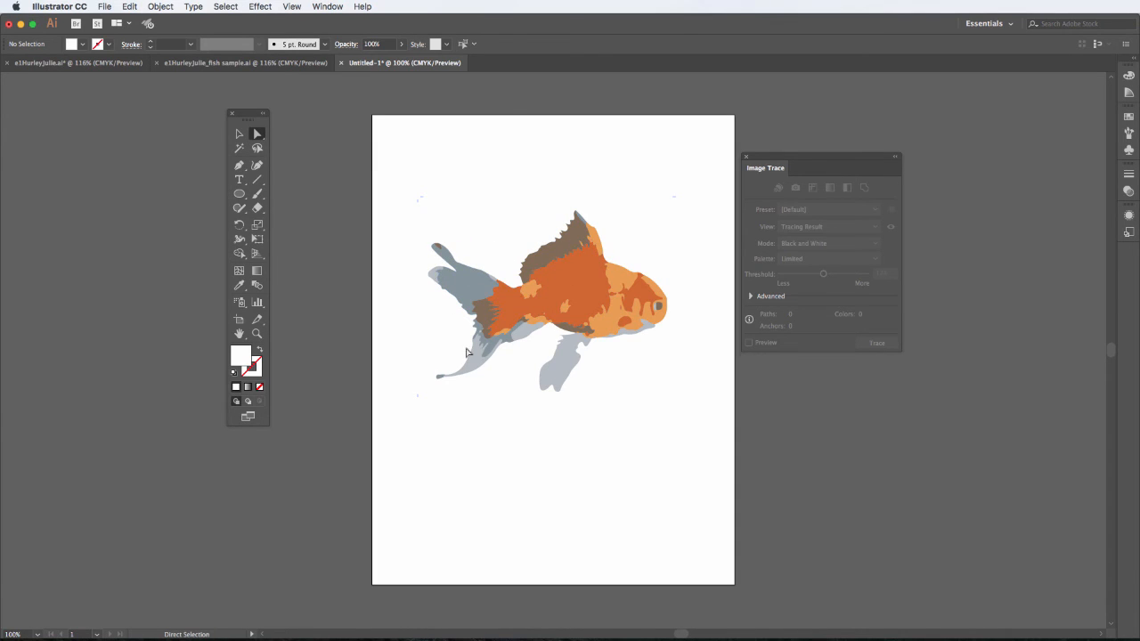
Step: Select the whole traced fish and move it slightly up and to the left
left_click(238, 134)
left_click_drag(378, 177, 705, 428)
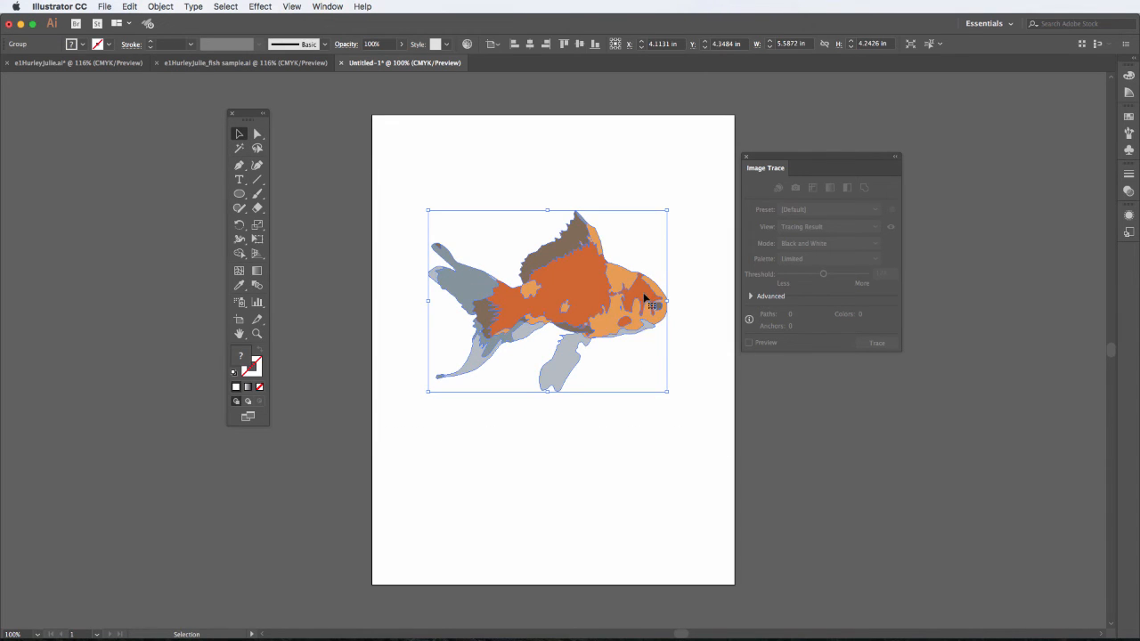
mouse_move(639, 294)
left_mouse_down()
mouse_move(527, 269)
mouse_move(589, 203)
mouse_move(645, 258)
mouse_move(634, 287)
left_mouse_up()
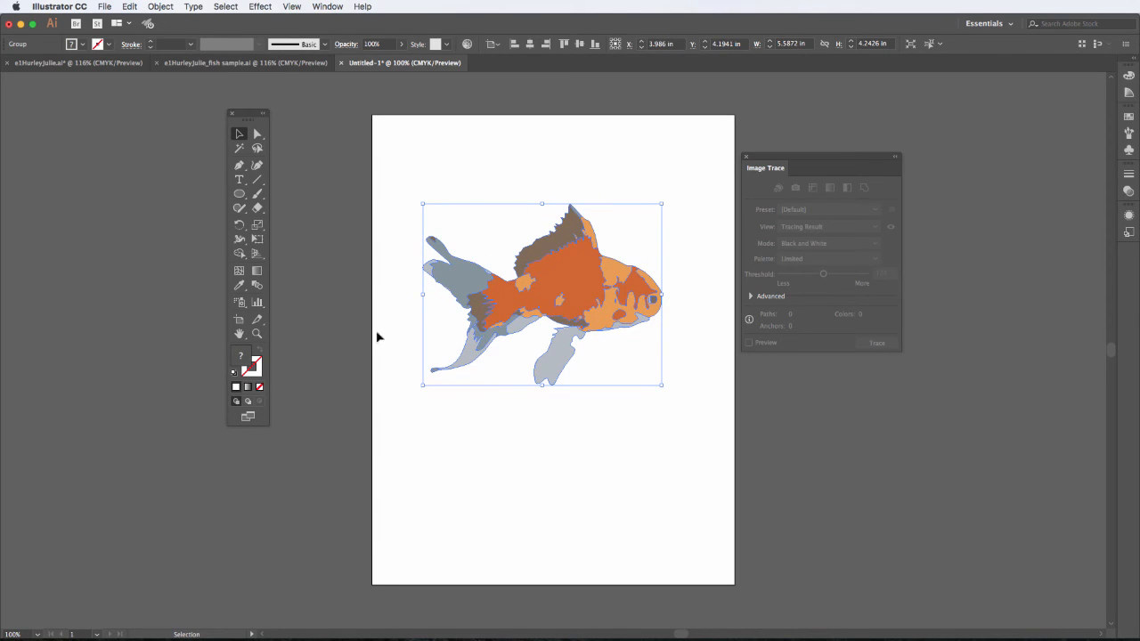
left_click(635, 412)
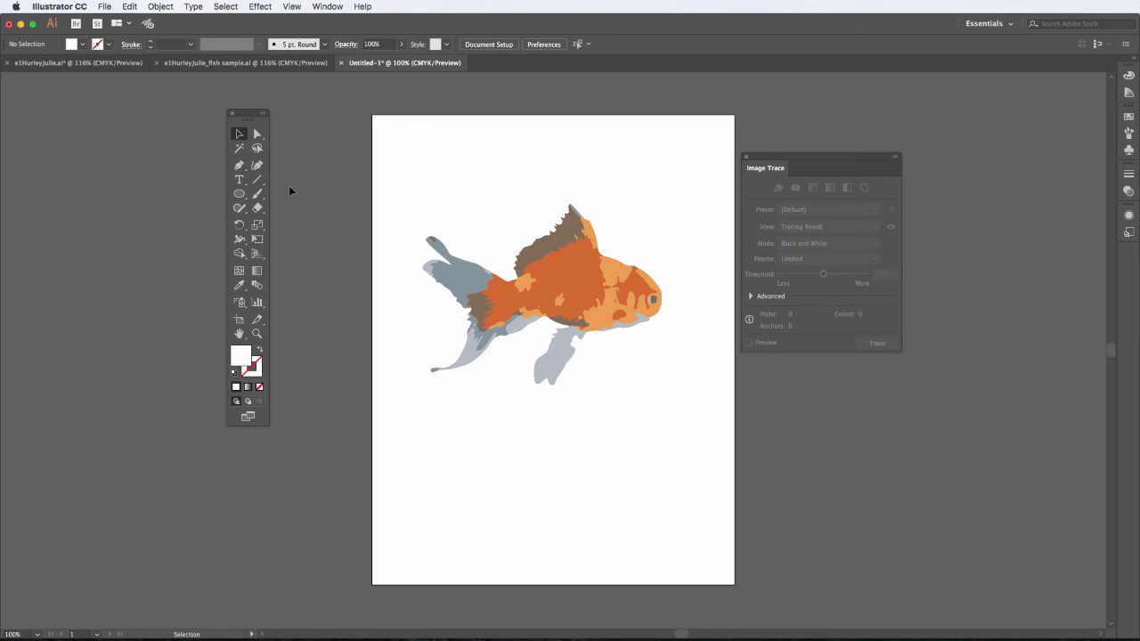
Step: Use the Magic Wand to try selecting same-coloured regions of the fish: the dark orange, light orange and grey areas
left_click(242, 154)
left_click(573, 280)
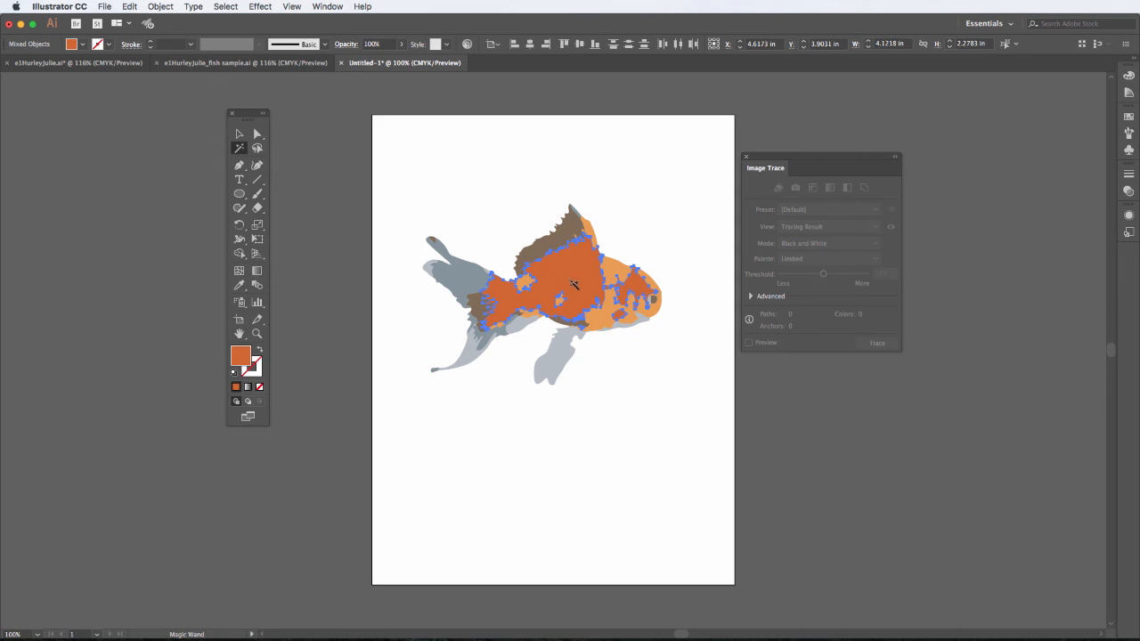
left_click(602, 322)
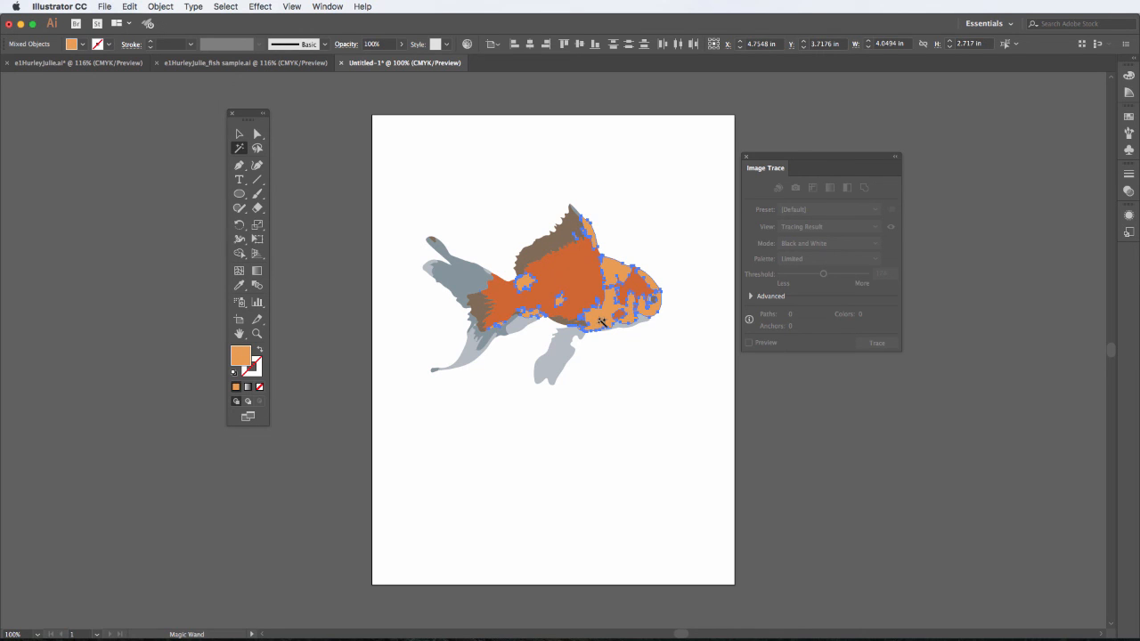
left_click(466, 285)
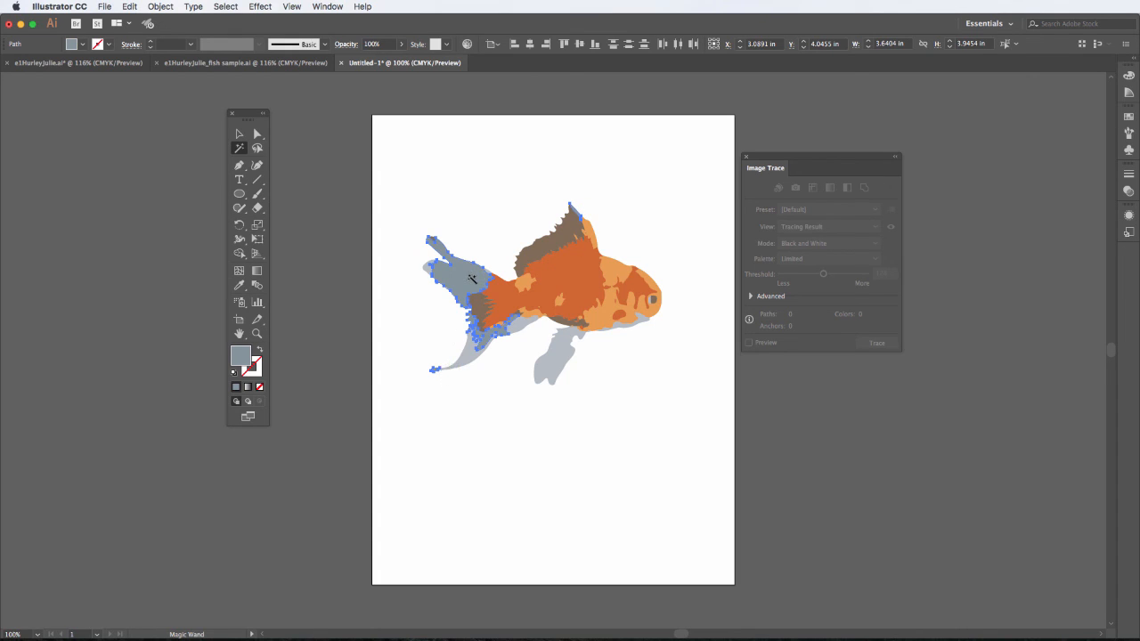
Step: Select the dark orange regions with the Magic Wand and change their fill colour to red CE2C2C in the Color Picker
left_click(579, 272)
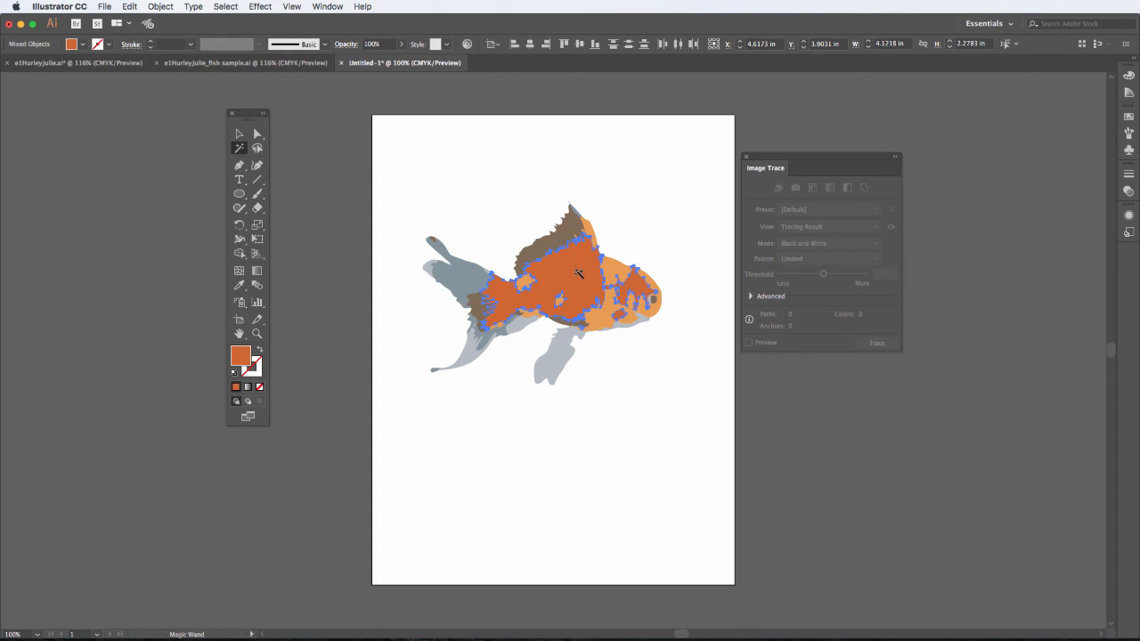
double_click(240, 360)
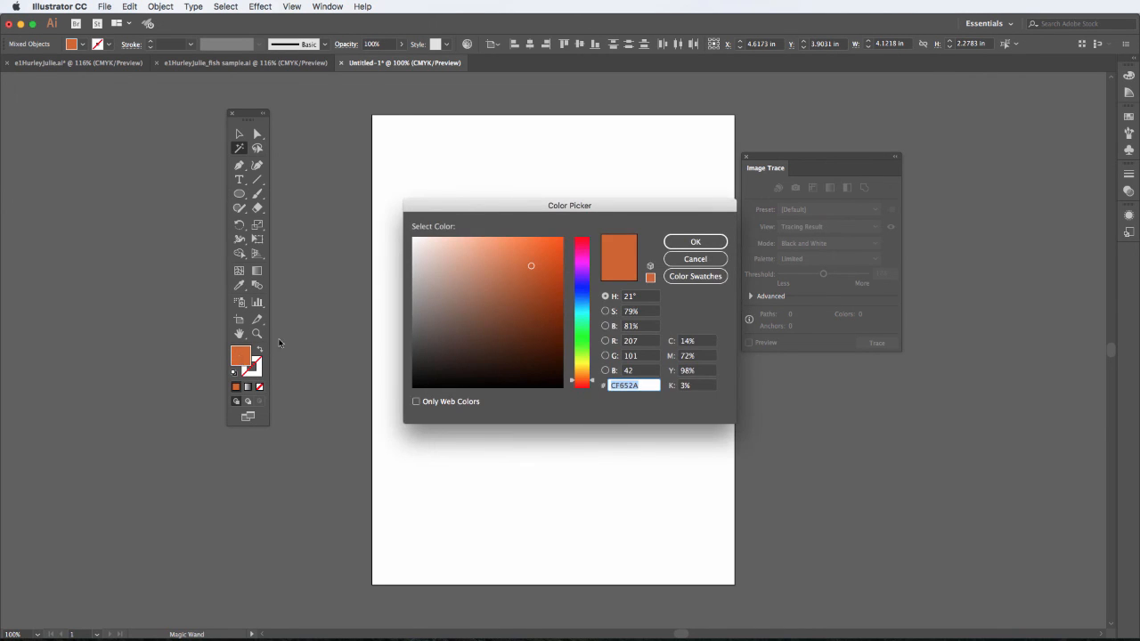
left_click_drag(494, 210, 739, 348)
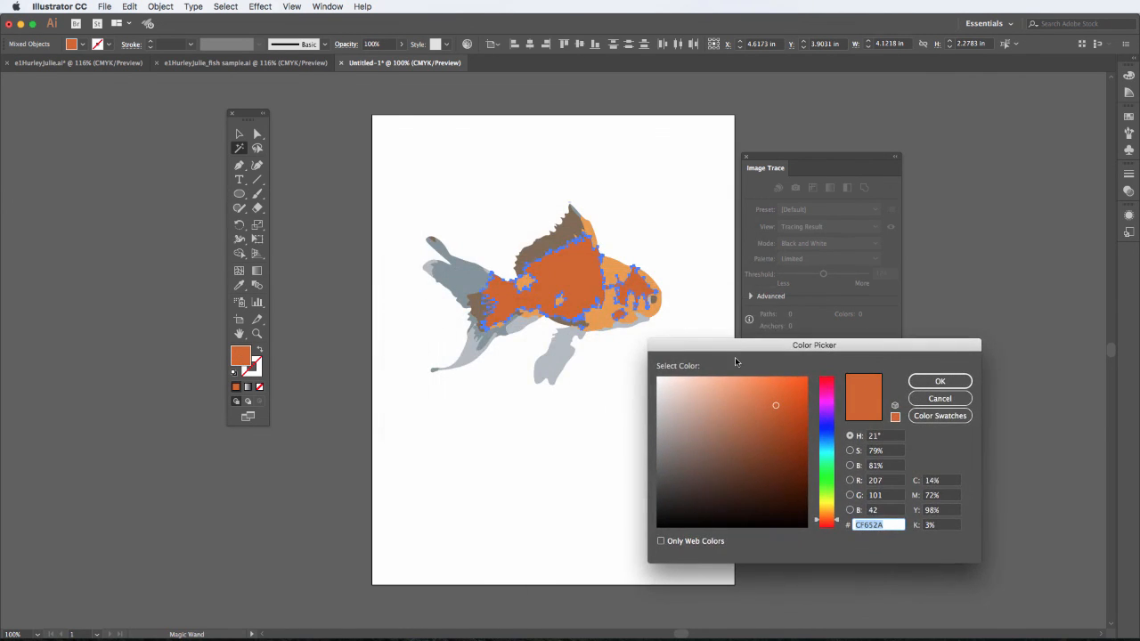
left_click(830, 403)
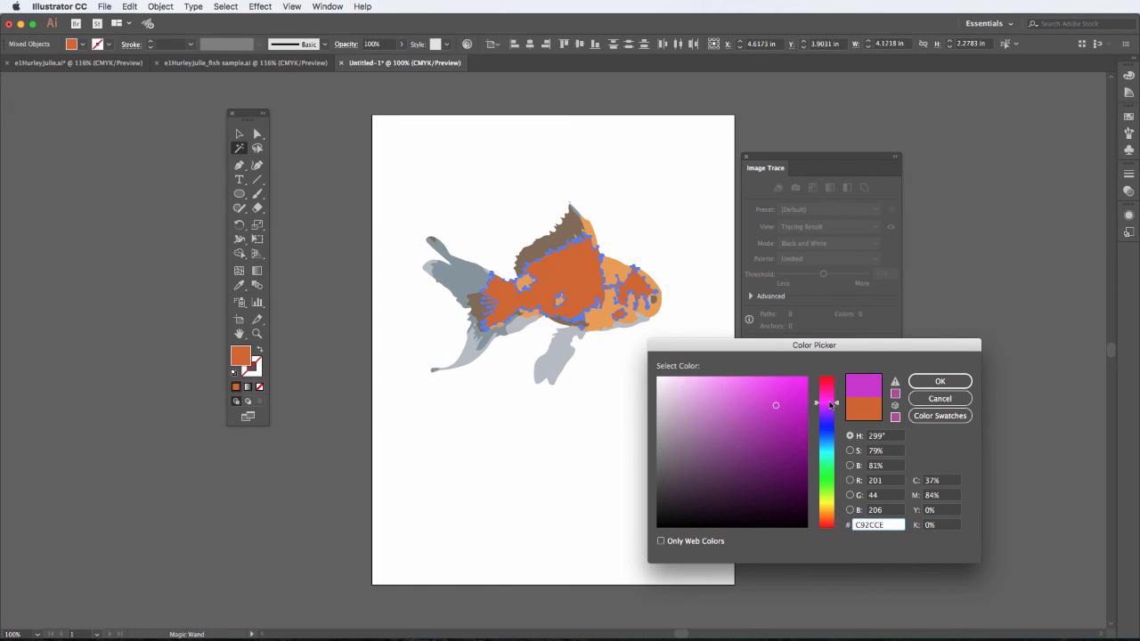
left_click_drag(829, 403, 826, 375)
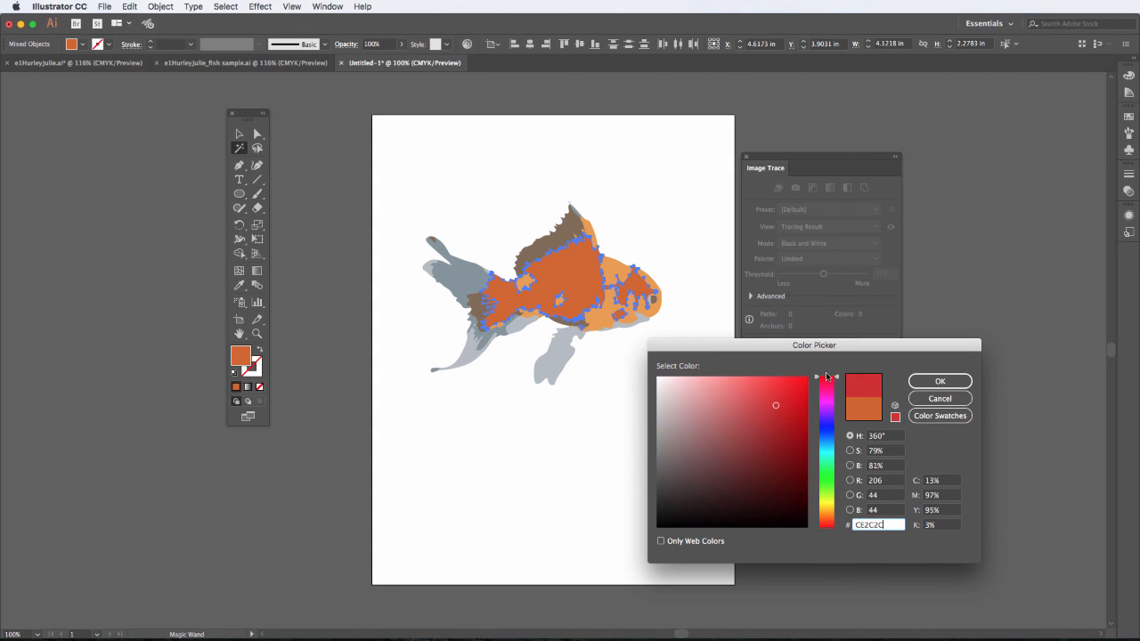
left_click(935, 382)
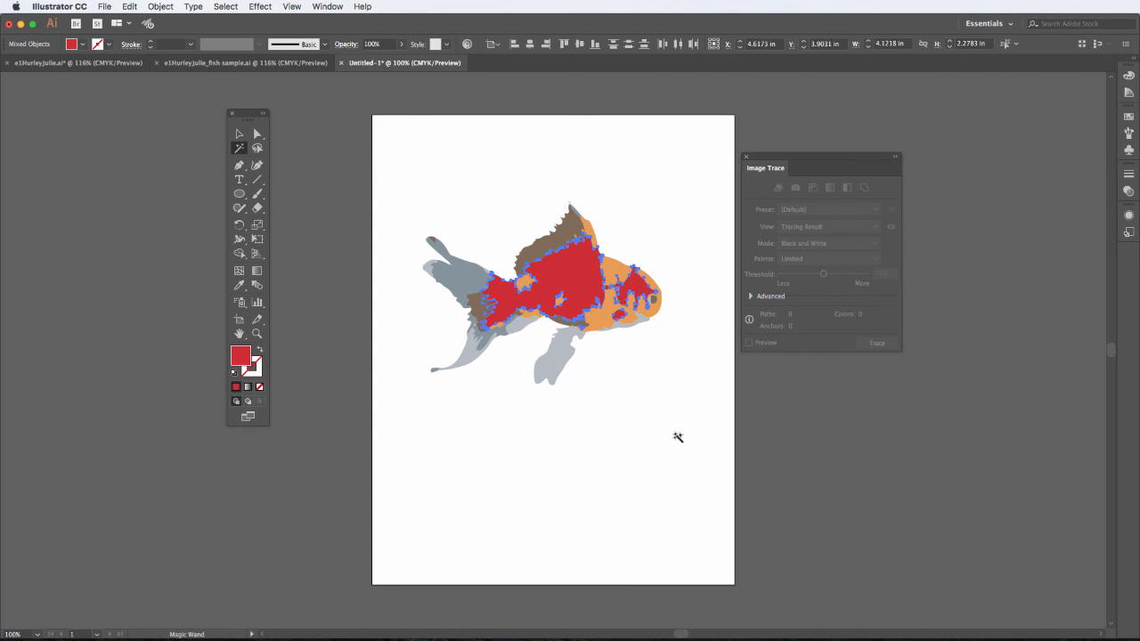